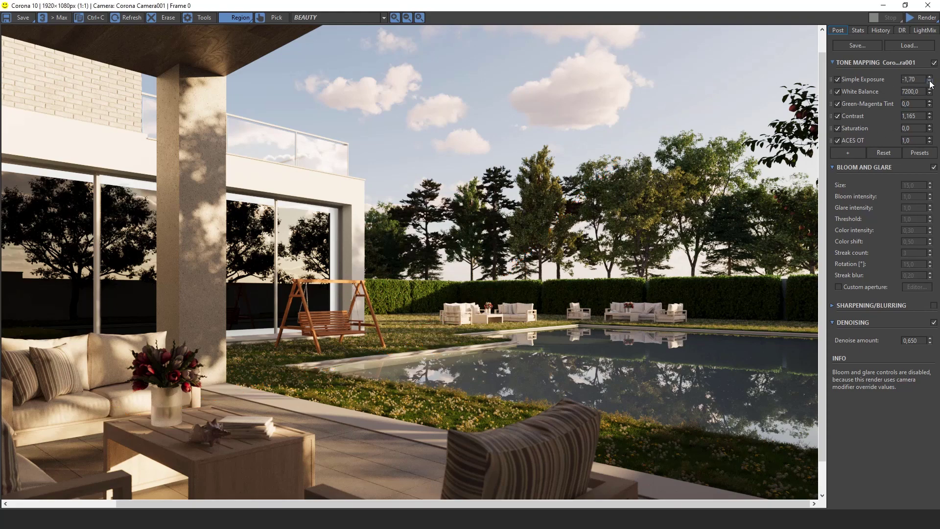
Lower the Corona Frame Buffer exposure to about -3,607 to darken the patio render
{"action": "mouse_move", "coordinate": [929, 80]}
{"action": "left_mouse_down"}
{"action": "mouse_move", "coordinate": [931, 196]}
{"action": "mouse_move", "coordinate": [928, 5]}
{"action": "mouse_move", "coordinate": [927, 96]}
{"action": "mouse_move", "coordinate": [928, 87]}
{"action": "left_mouse_up"}
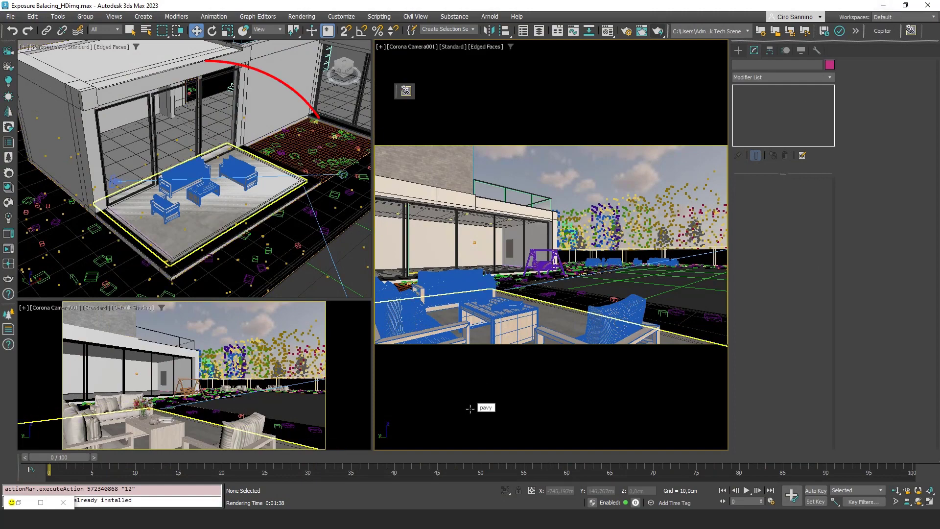
Unhide the saved pergola selection set around the patio furniture and orbit in closer
{"action": "left_click", "coordinate": [215, 191]}
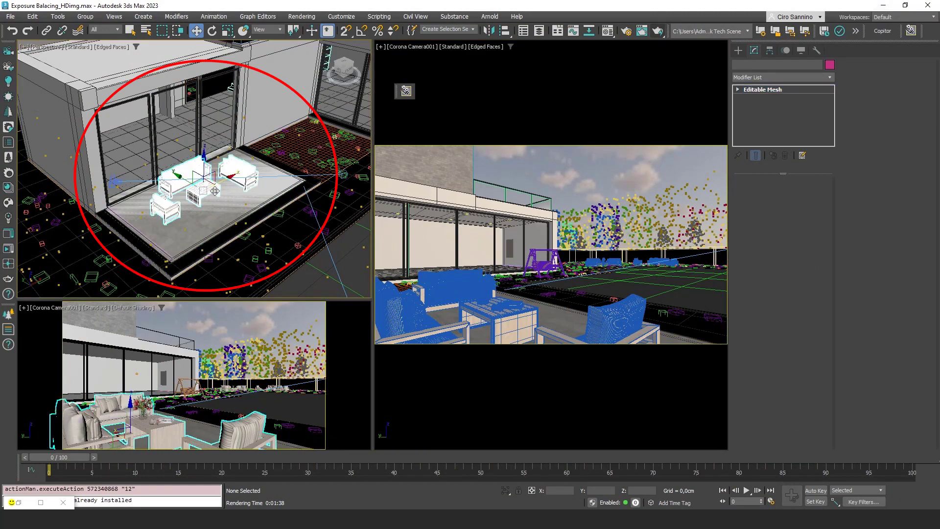
{"action": "middle_click_drag", "start_coordinate": [216, 191], "coordinate": [262, 166], "text": "alt"}
{"action": "left_click", "coordinate": [473, 29]}
{"action": "left_click", "coordinate": [455, 43]}
{"action": "left_click", "coordinate": [511, 275]}
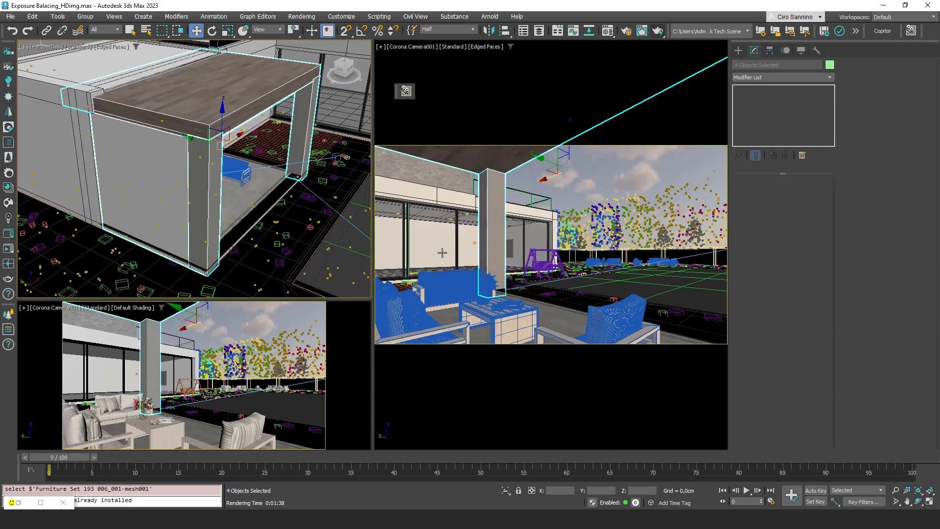
{"action": "mouse_move", "coordinate": [206, 161]}
{"action": "middle_mouse_down", "text": "alt"}
{"action": "mouse_move", "coordinate": [186, 144]}
{"action": "mouse_move", "coordinate": [221, 159]}
{"action": "mouse_move", "coordinate": [460, 48]}
{"action": "middle_mouse_up", "text": "alt"}
Unhide the Half selection set's walls and orbit to view the walled box from above
{"action": "left_click", "coordinate": [470, 30]}
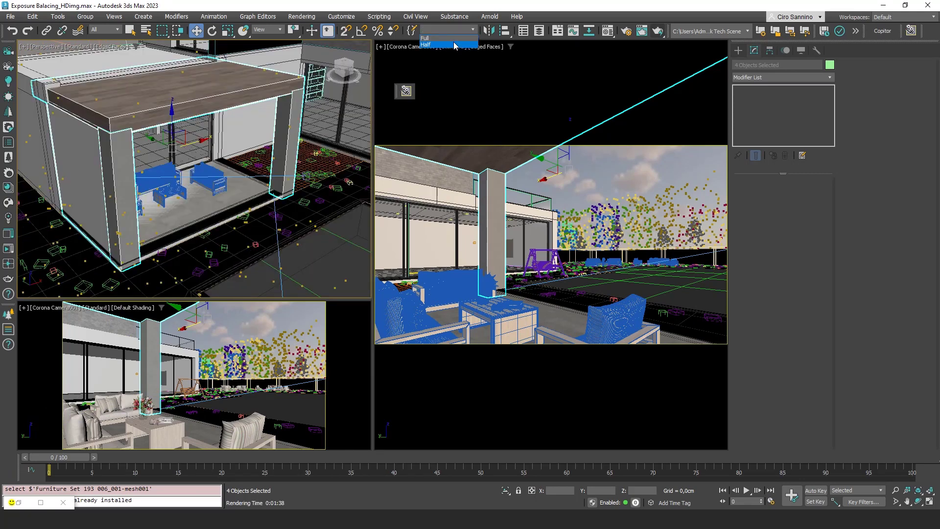
{"action": "left_click", "coordinate": [454, 45]}
{"action": "left_click", "coordinate": [510, 273]}
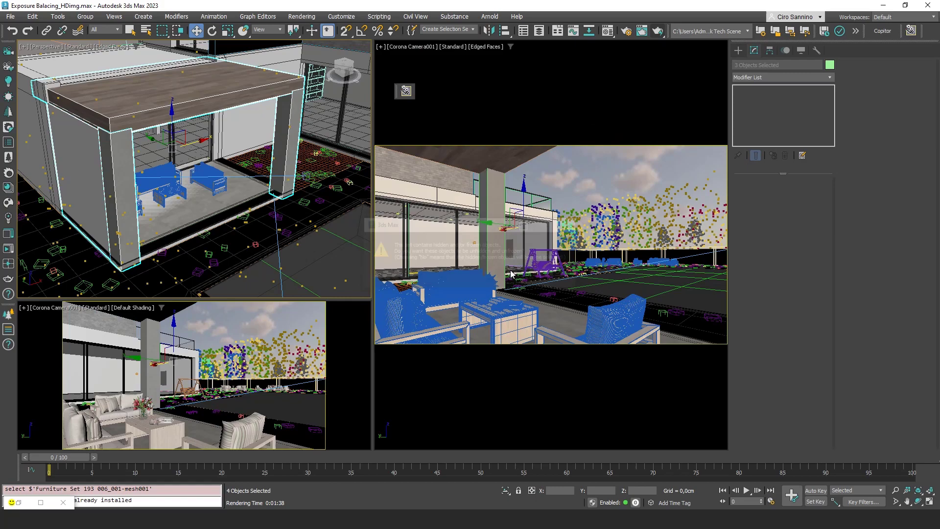
{"action": "scroll", "coordinate": [186, 184], "scroll_direction": "down", "scroll_amount": 3}
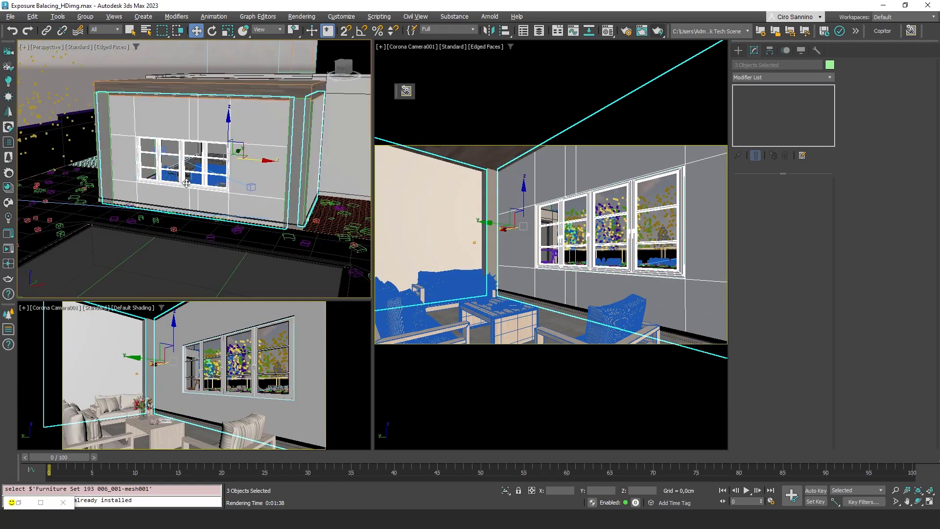
{"action": "middle_click_drag", "start_coordinate": [186, 183], "coordinate": [278, 192], "text": "alt"}
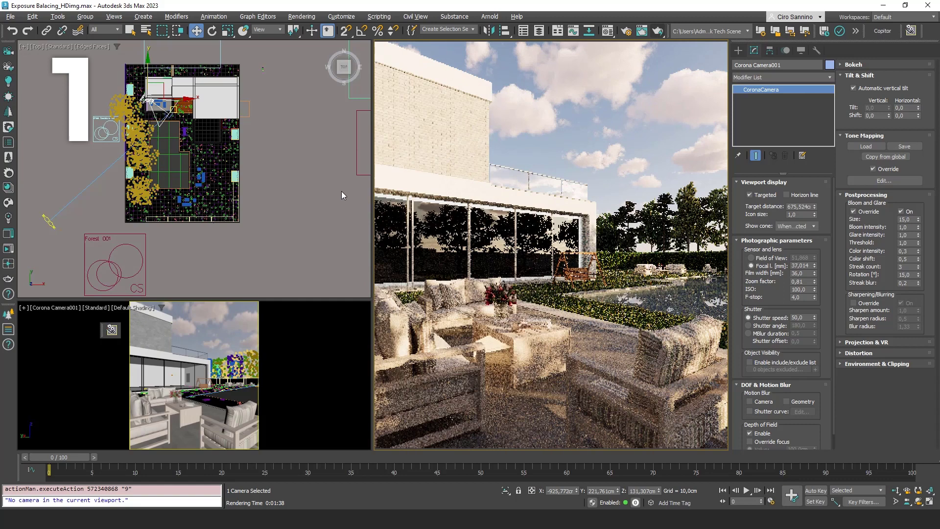
Lower the Corona camera's Simple Exposure to -5,291 in its Tone Mapping settings
{"action": "left_click", "coordinate": [891, 181]}
{"action": "left_click_drag", "start_coordinate": [448, 103], "coordinate": [280, 116]}
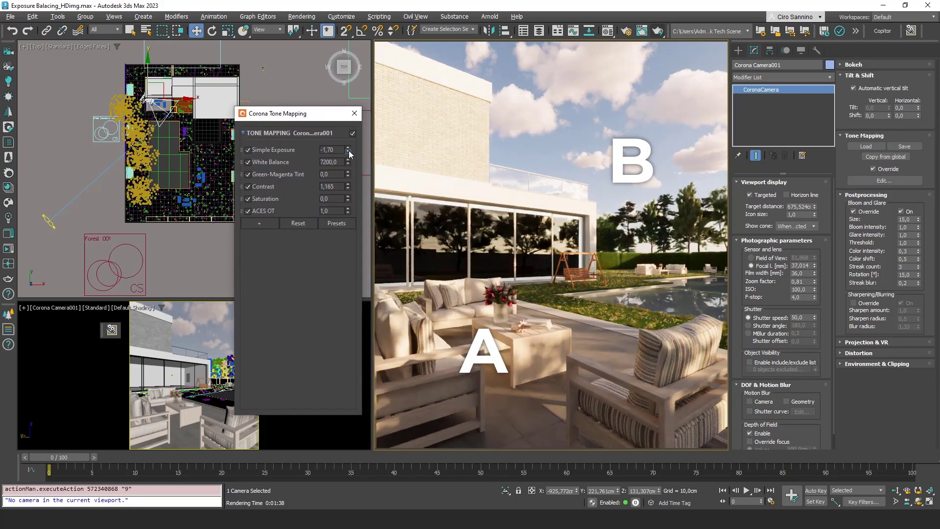
{"action": "mouse_move", "coordinate": [347, 151]}
{"action": "left_mouse_down"}
{"action": "mouse_move", "coordinate": [333, 289]}
{"action": "mouse_move", "coordinate": [364, 114]}
{"action": "mouse_move", "coordinate": [350, 153]}
{"action": "left_mouse_up"}
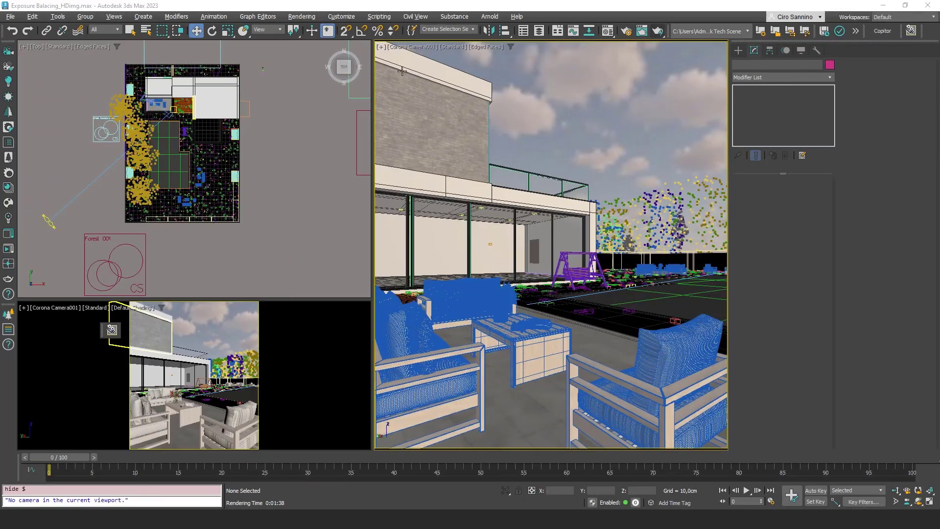
Unhide the saved selection set with the pergola roof and column
{"action": "left_click", "coordinate": [473, 29]}
{"action": "left_click", "coordinate": [431, 40]}
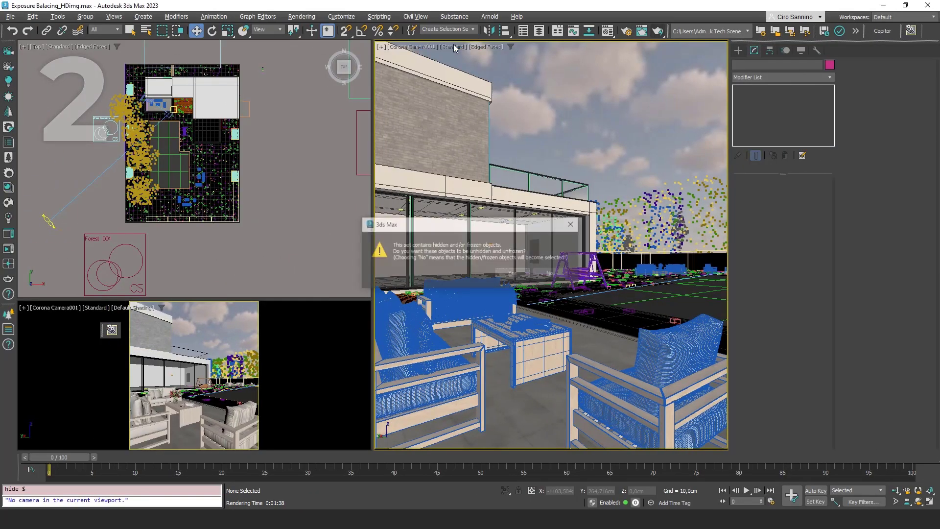
{"action": "left_click", "coordinate": [513, 273]}
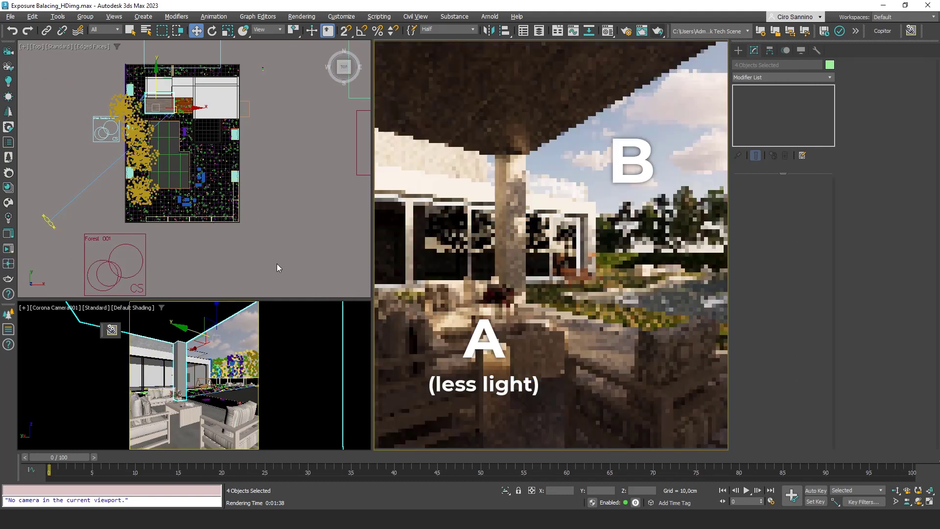
Set the Corona camera's Simple Exposure to -0,5, then adjust it to about -0,98
{"action": "middle_click", "coordinate": [95, 383]}
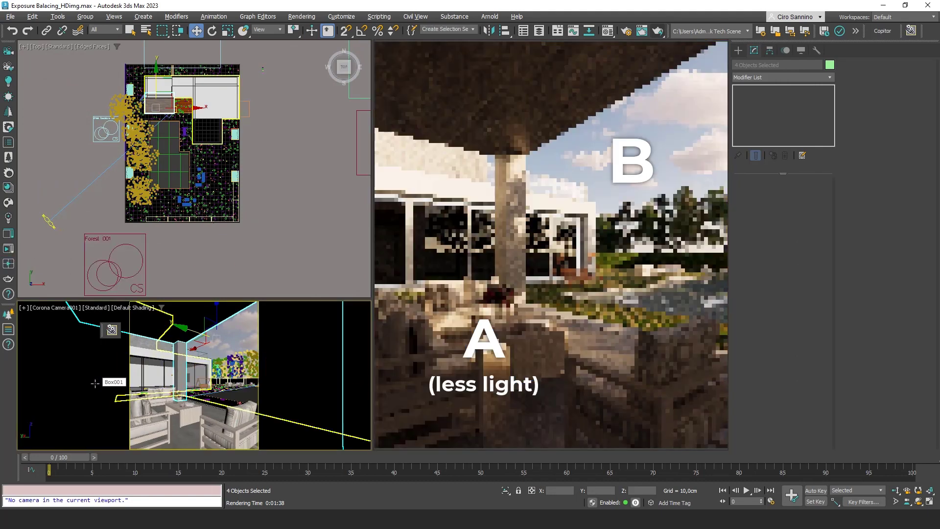
{"action": "left_click", "coordinate": [111, 329]}
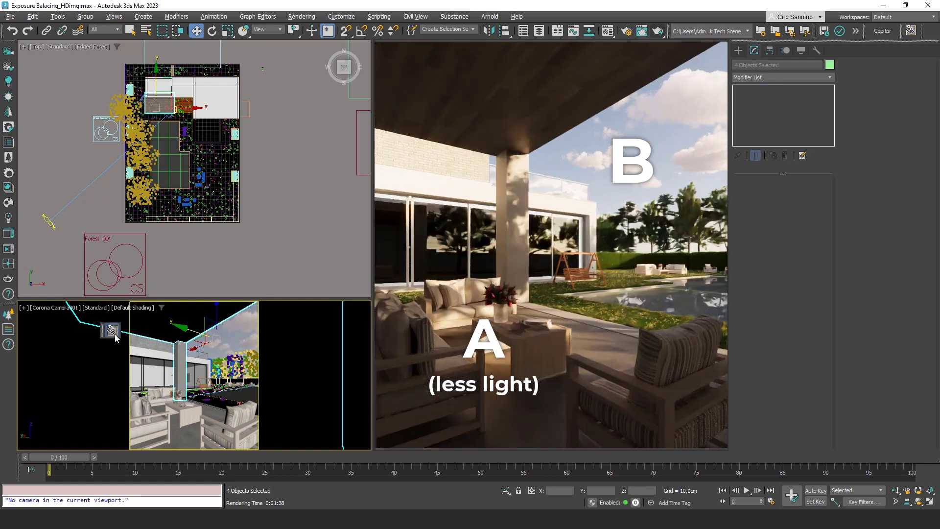
{"action": "left_click", "coordinate": [884, 181]}
{"action": "left_click_drag", "start_coordinate": [461, 101], "coordinate": [289, 336]}
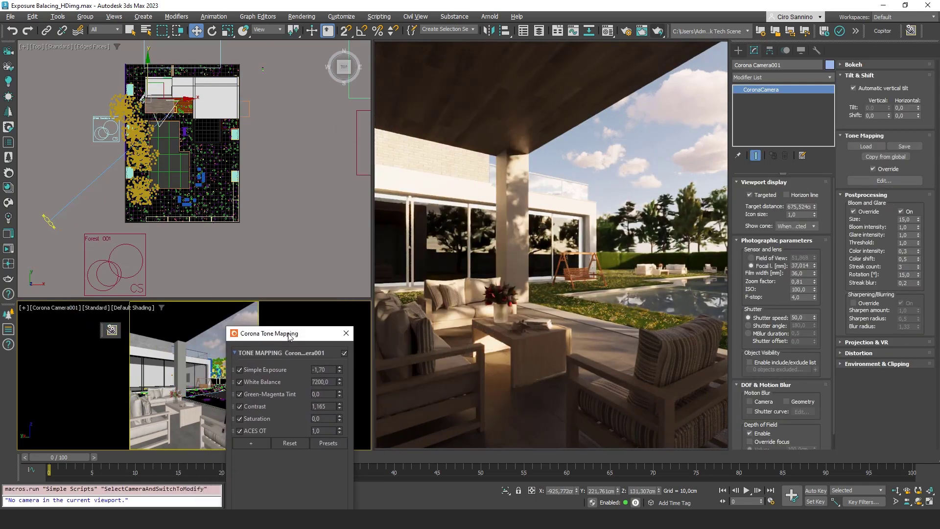
{"action": "double_click", "coordinate": [319, 368]}
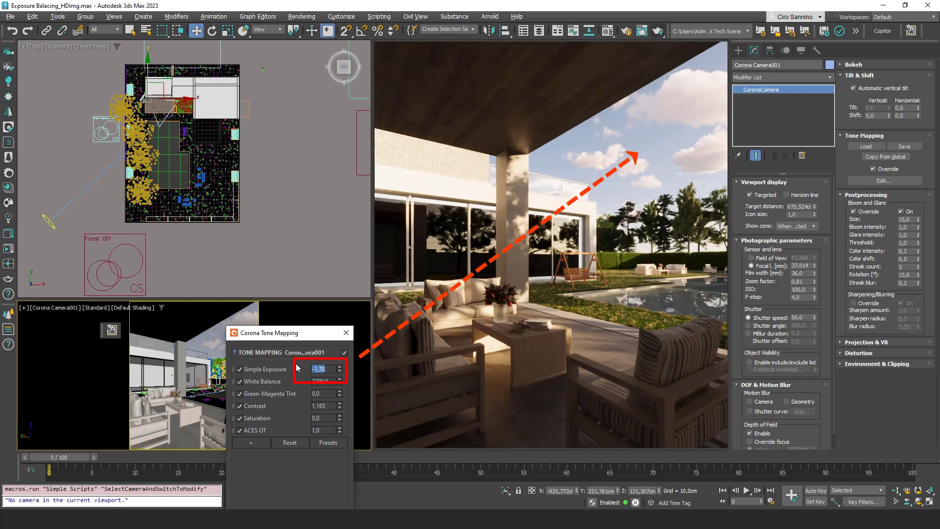
{"action": "type", "text": "-0,5"}
{"action": "key", "text": "Return"}
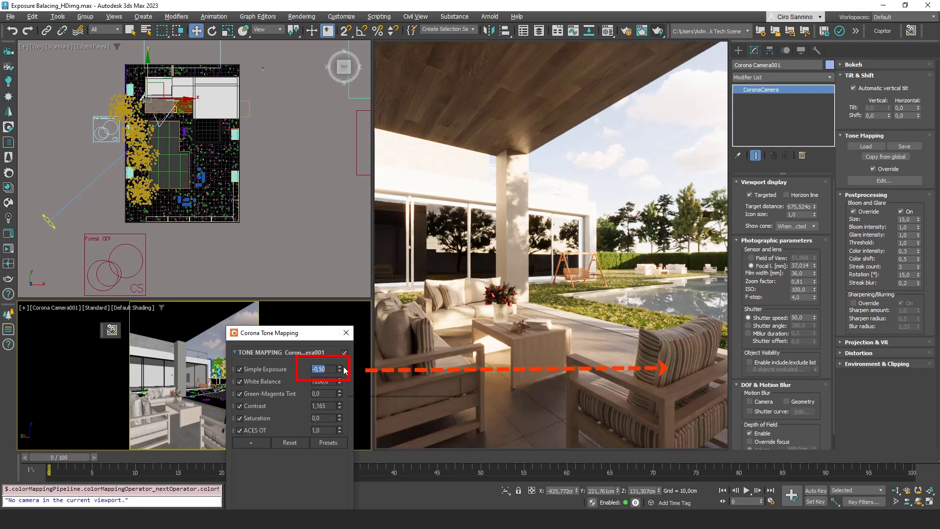
{"action": "left_click_drag", "start_coordinate": [344, 368], "coordinate": [340, 418]}
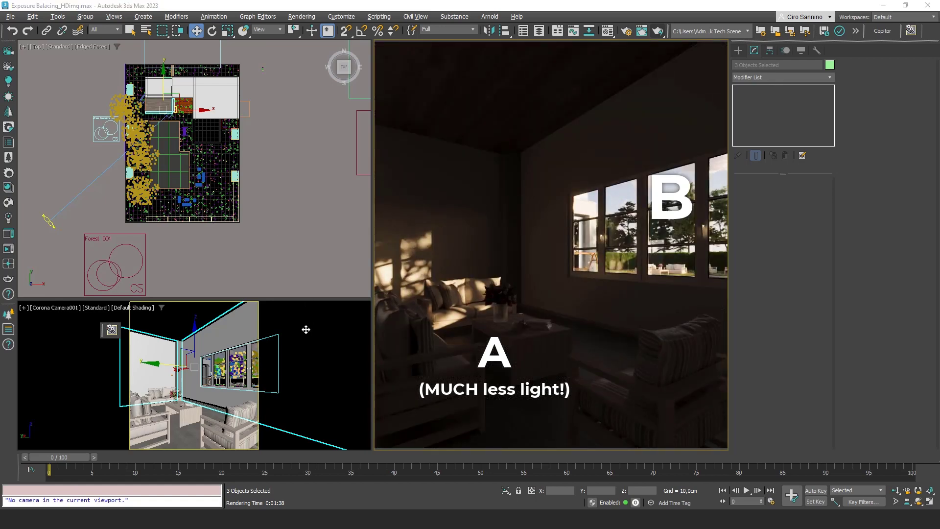
Raise the Corona camera's Simple Exposure to 1,613, then to 2,0, brightening the interior
{"action": "left_click", "coordinate": [112, 330]}
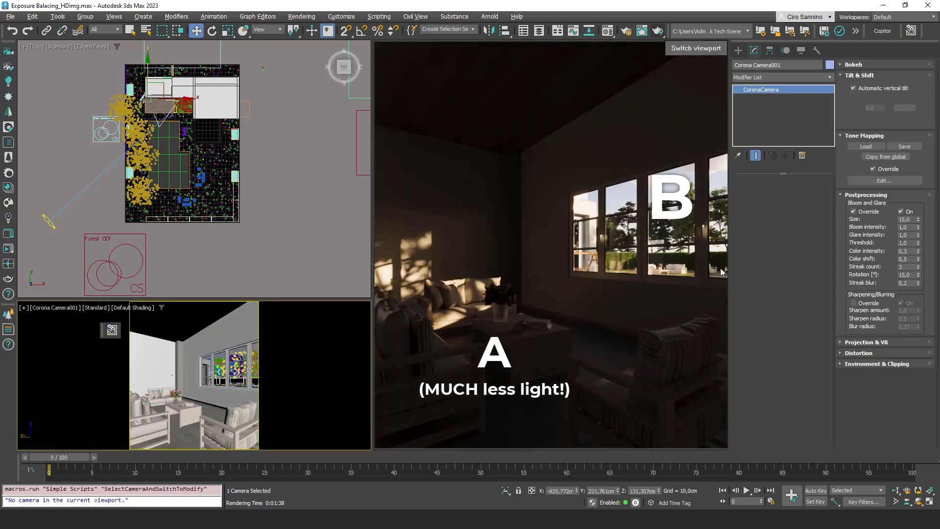
{"action": "left_click", "coordinate": [860, 181]}
{"action": "left_click_drag", "start_coordinate": [471, 104], "coordinate": [287, 281]}
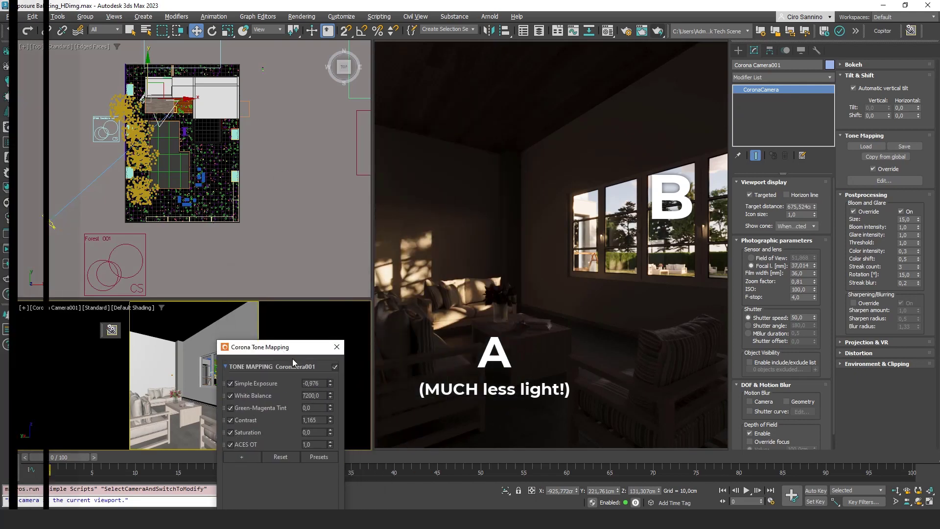
{"action": "left_click_drag", "start_coordinate": [246, 307], "coordinate": [245, 277]}
{"action": "double_click", "coordinate": [213, 325]}
{"action": "type", "text": "1,613"}
{"action": "key", "text": "Return"}
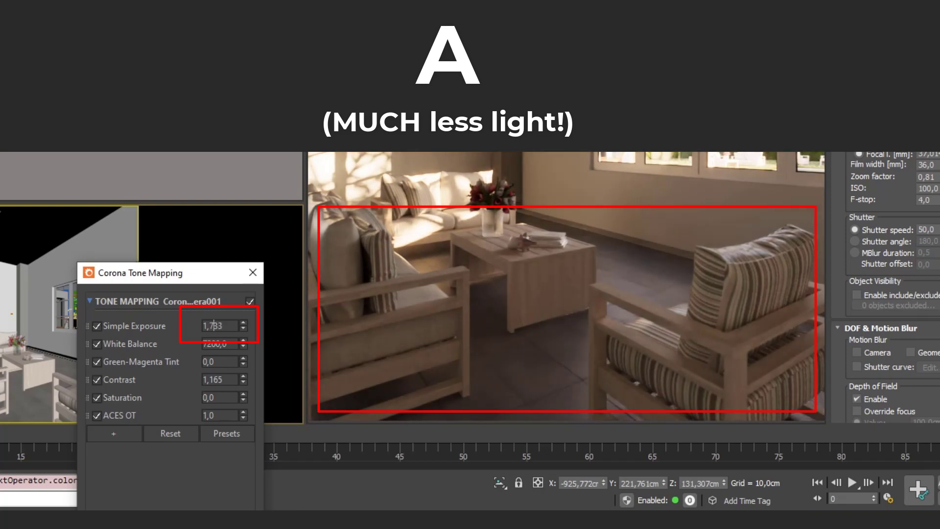
{"action": "double_click", "coordinate": [214, 325]}
{"action": "type", "text": "2"}
{"action": "key", "text": "Return"}
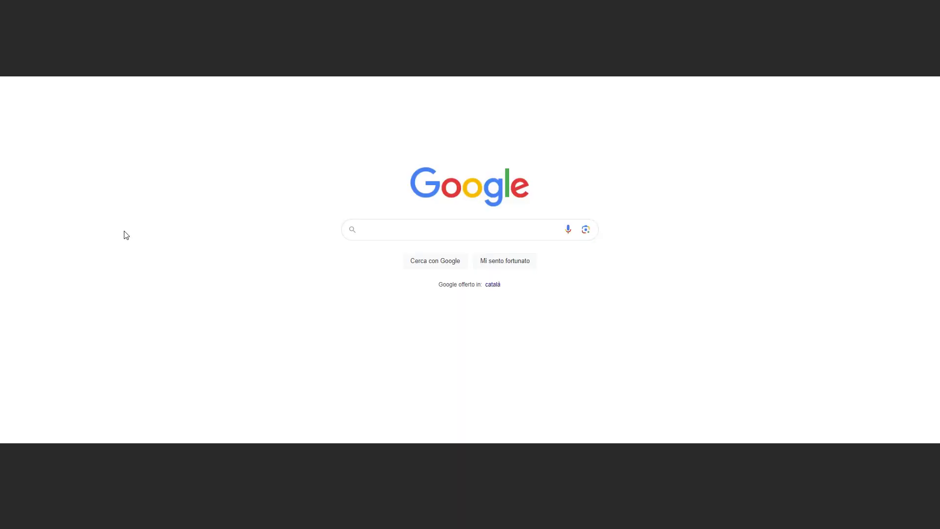
Search Google for 'white interior photography'
{"action": "type", "text": "white interior photography"}
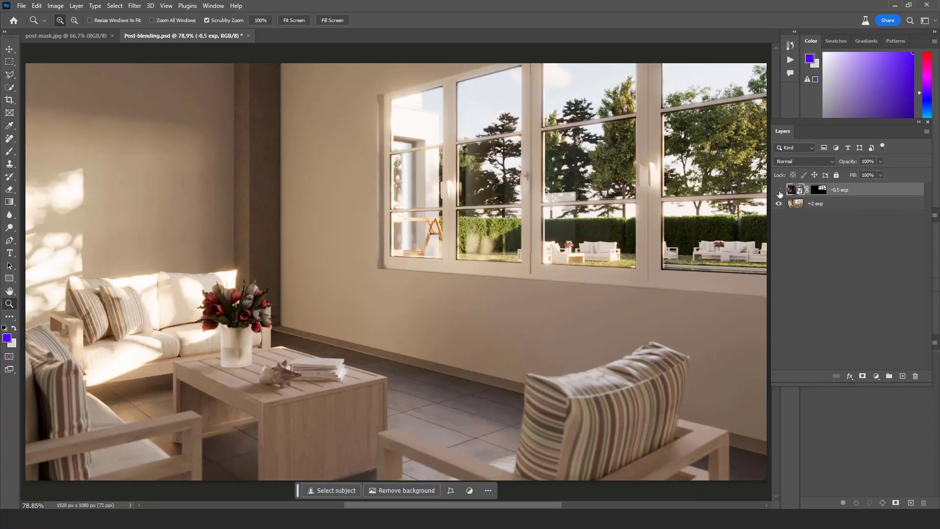
Compare exposures, then group the -0.5 exp layer into Group 1 and add a layer mask
{"action": "left_click", "coordinate": [779, 190]}
{"action": "left_click", "coordinate": [778, 190]}
{"action": "left_click", "coordinate": [889, 377]}
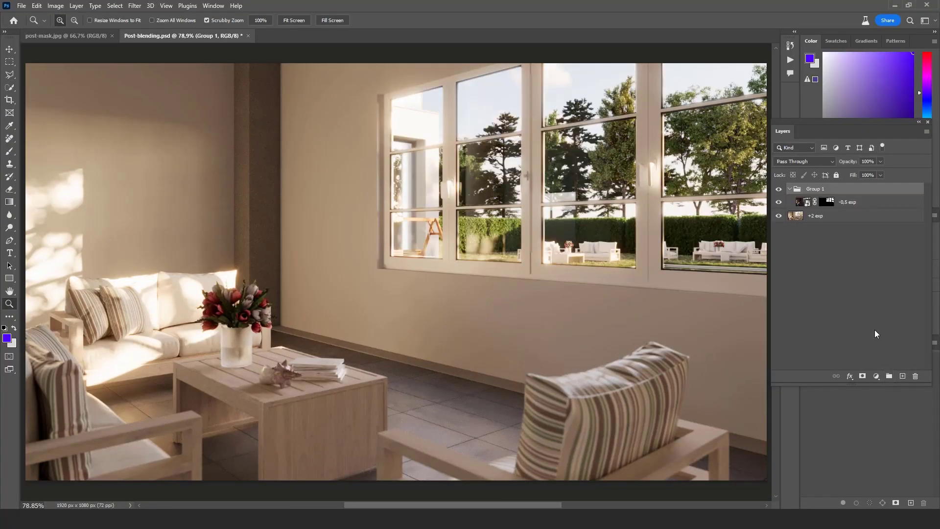
{"action": "left_click", "coordinate": [862, 376]}
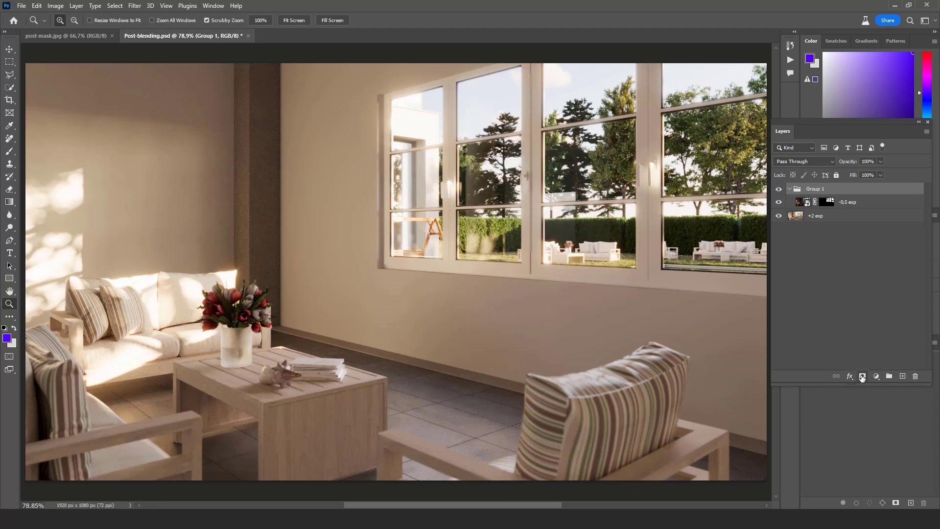
Draw a vertical gradient on the Group 1 mask over the middle window
{"action": "left_click", "coordinate": [9, 202]}
{"action": "left_click_drag", "start_coordinate": [581, 93], "coordinate": [581, 258]}
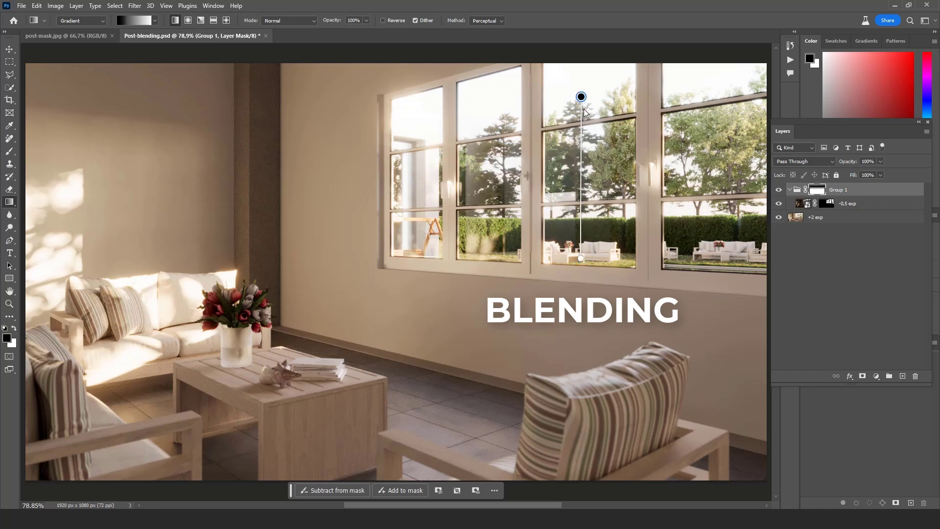
{"action": "left_click_drag", "start_coordinate": [581, 93], "coordinate": [581, 55]}
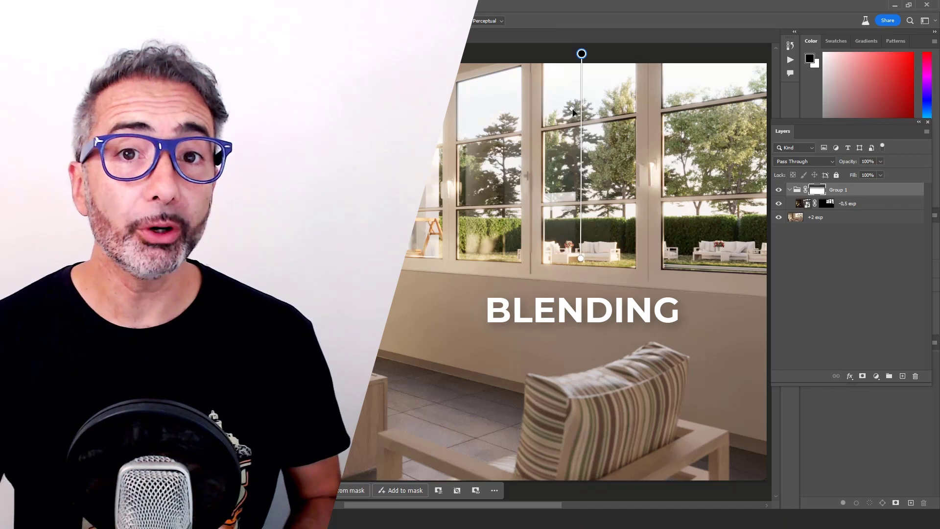